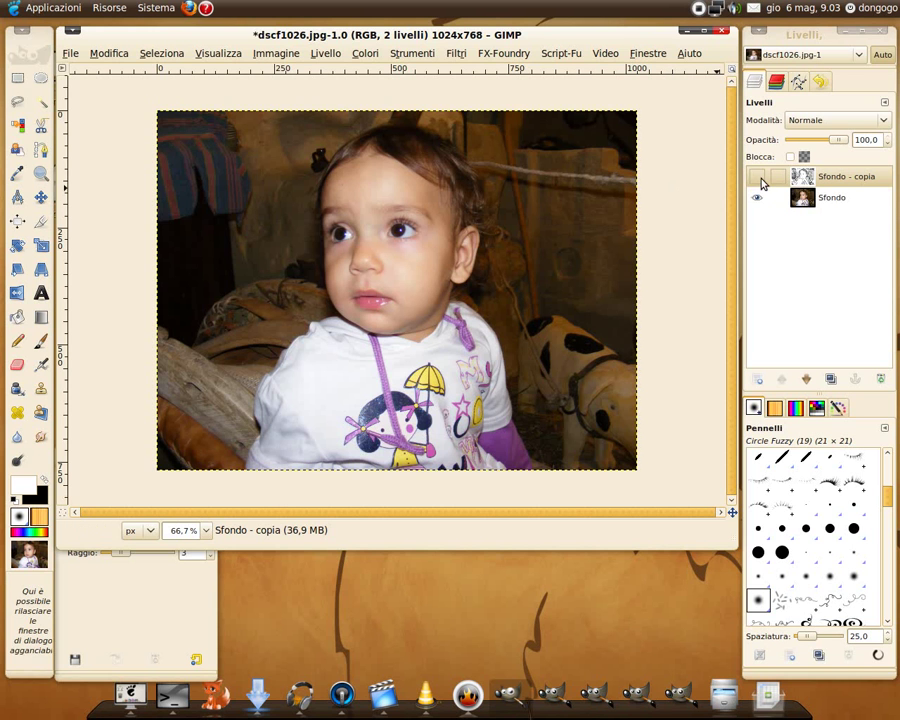
Compare the 'Sfondo - copia' sketch layer against the photo, then delete that layer.
click(757, 177)
click(757, 177)
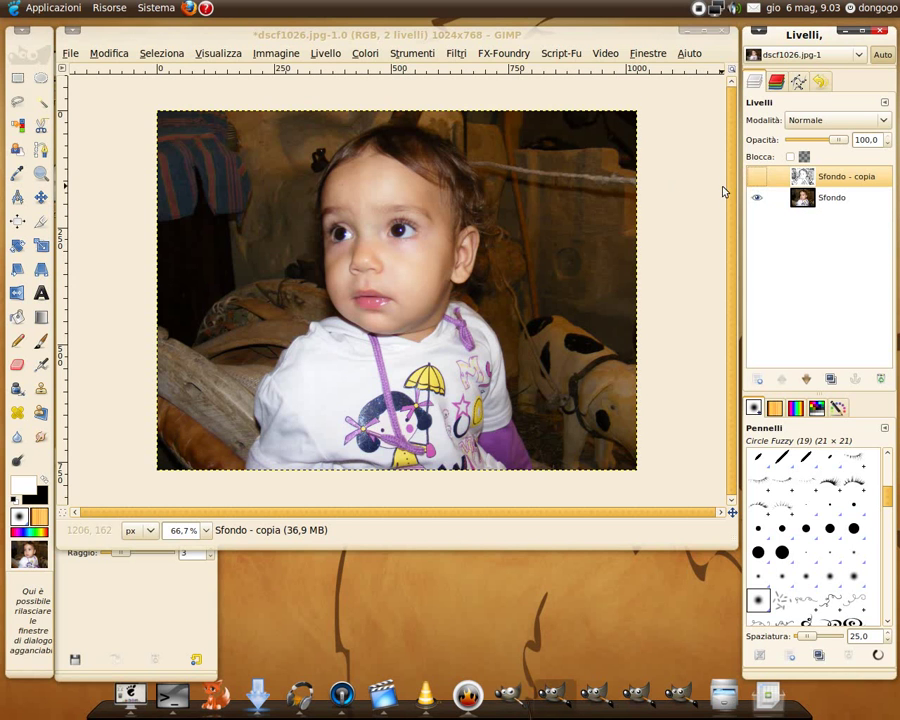
click(757, 177)
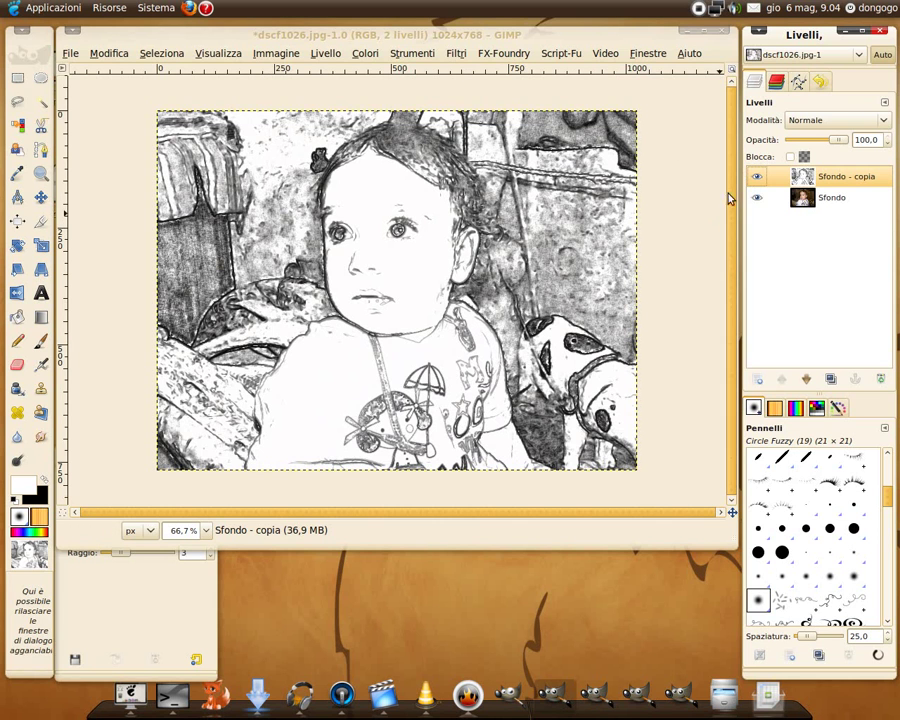
click(881, 379)
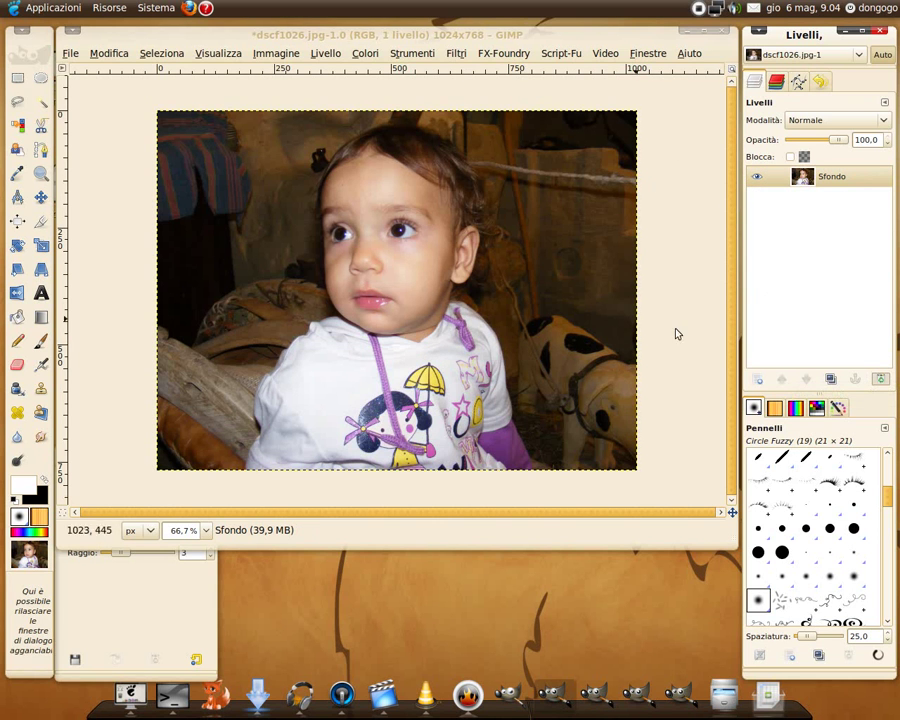
Duplicate the Sfondo photo layer, desaturate the copy to grayscale, and duplicate that copy again.
click(829, 380)
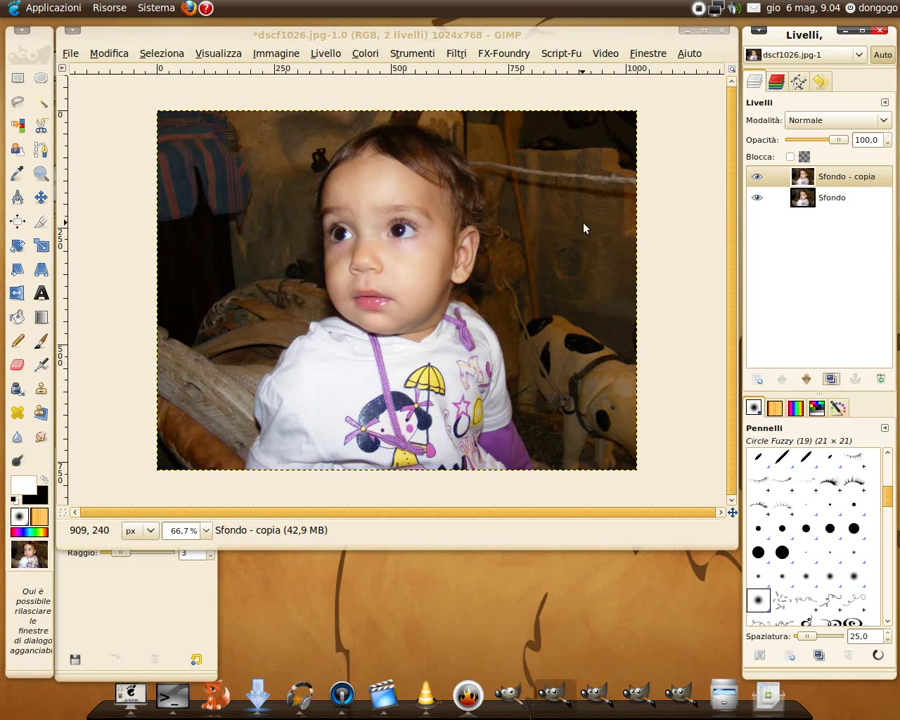
click(366, 53)
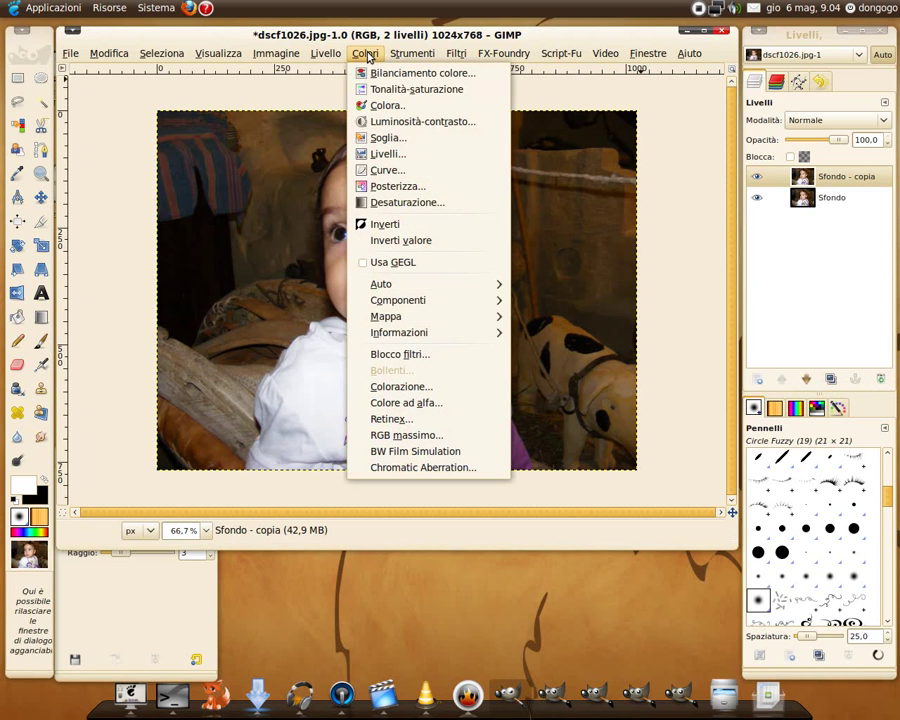
click(405, 205)
click(556, 422)
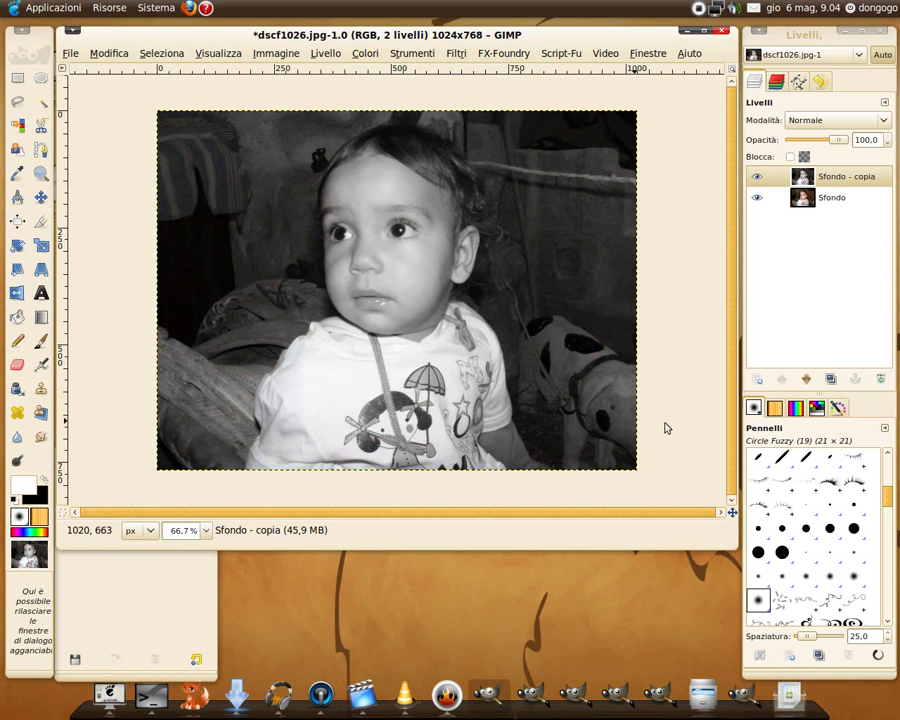
click(832, 380)
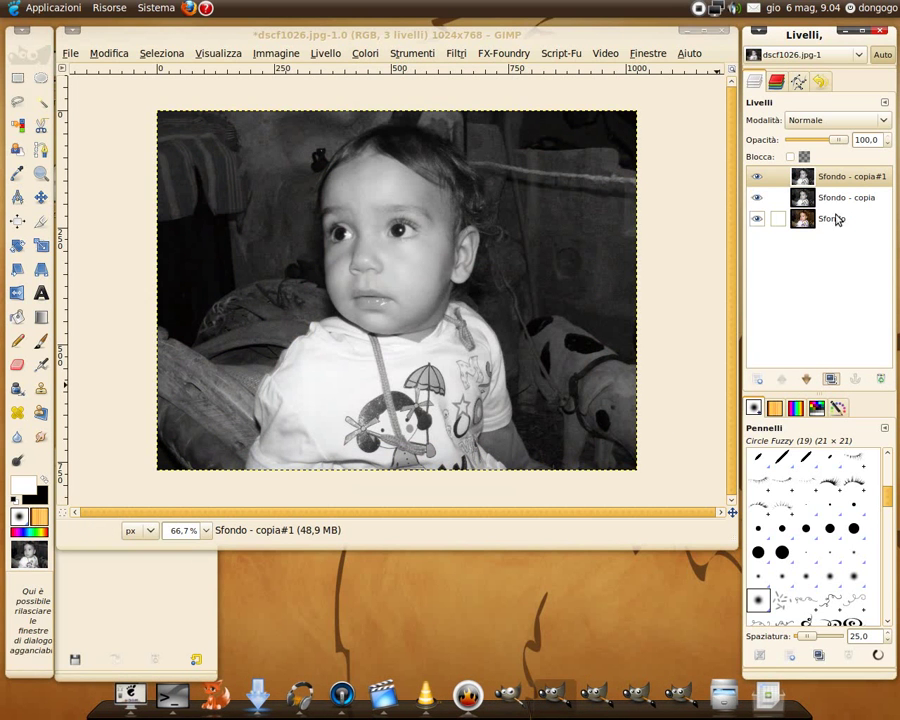
click(459, 54)
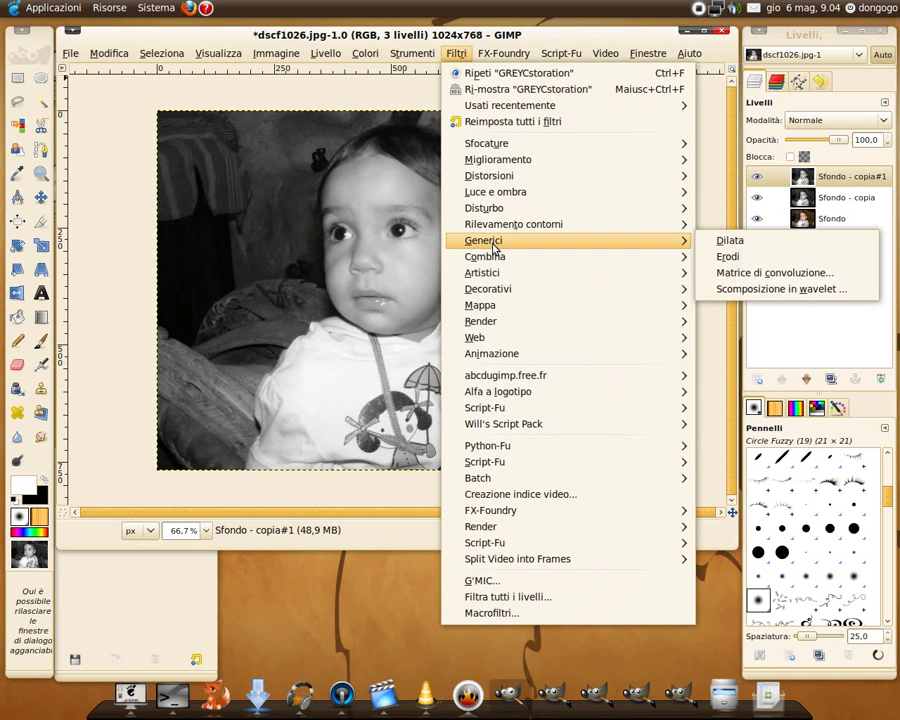
mouse_move(514, 224)
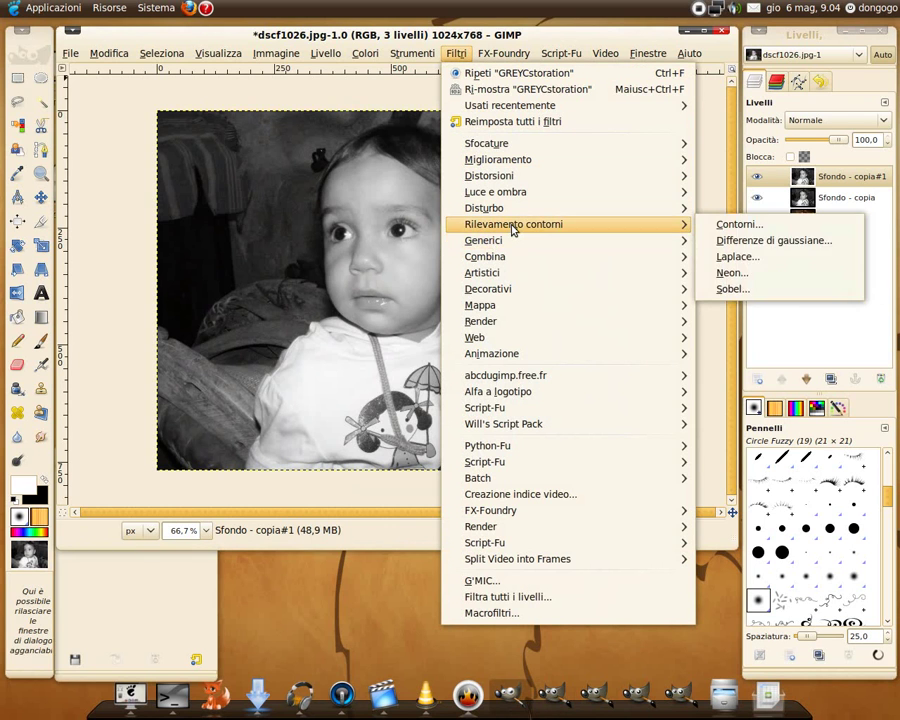
Apply Sobel edge detection at amount 3 to the top 'Sfondo - copia#1' layer.
click(735, 224)
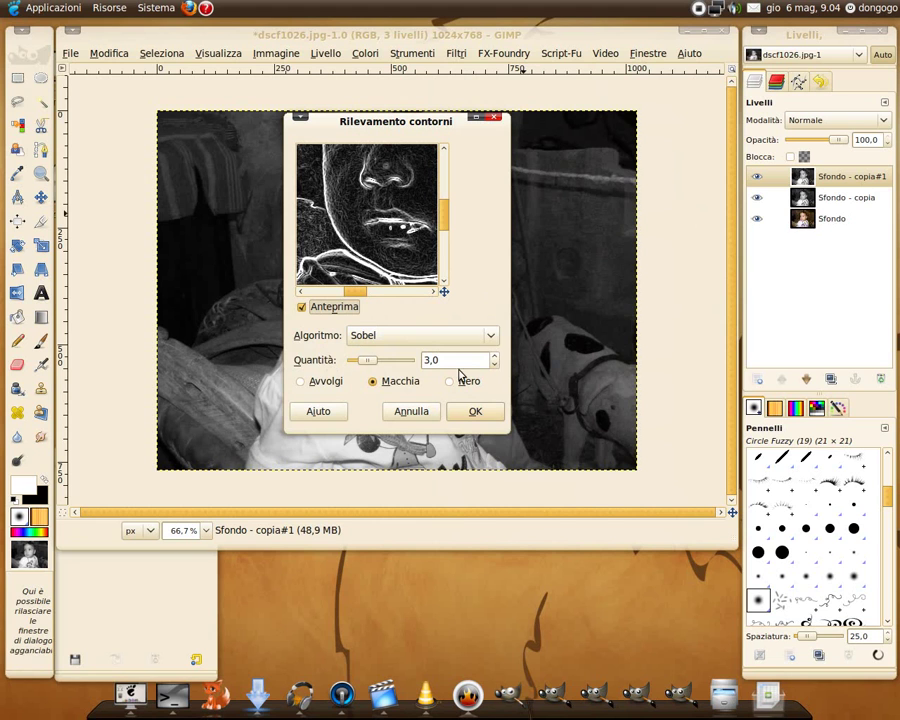
click(494, 357)
click(494, 357)
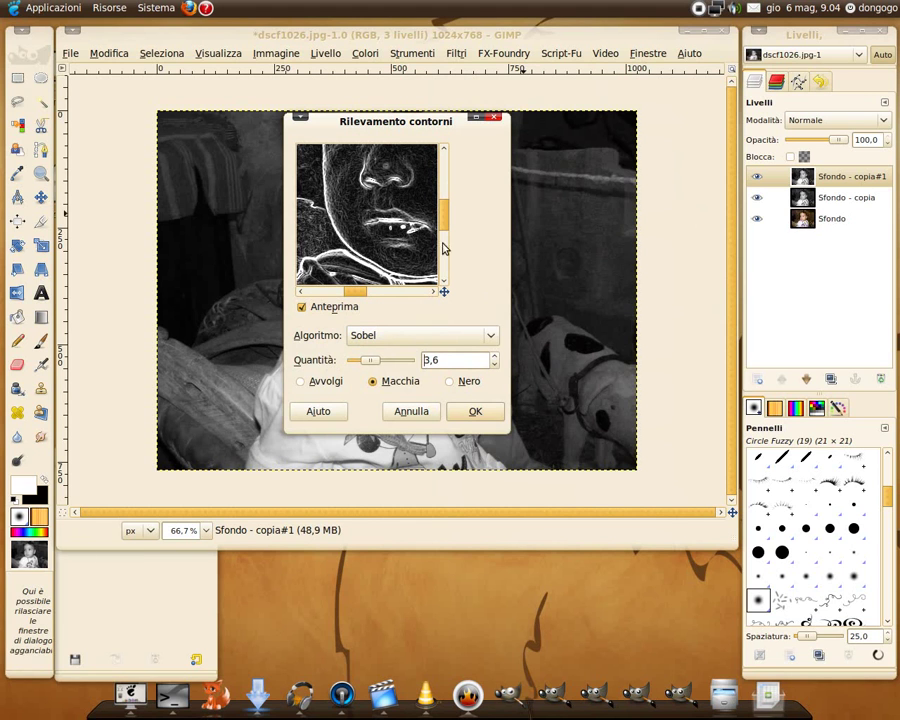
drag(445, 248, 446, 195)
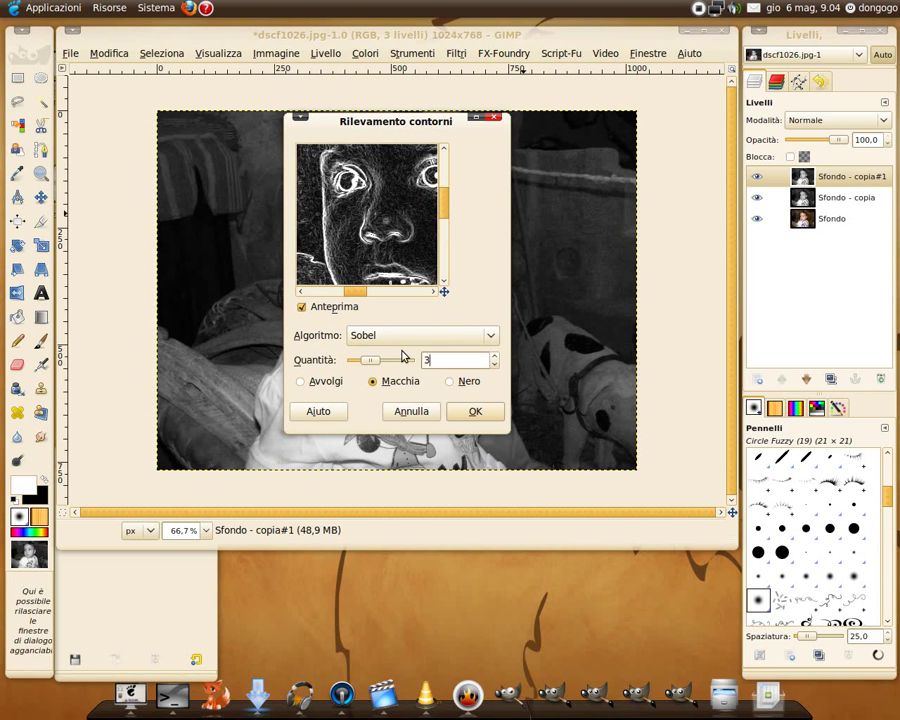
click(477, 409)
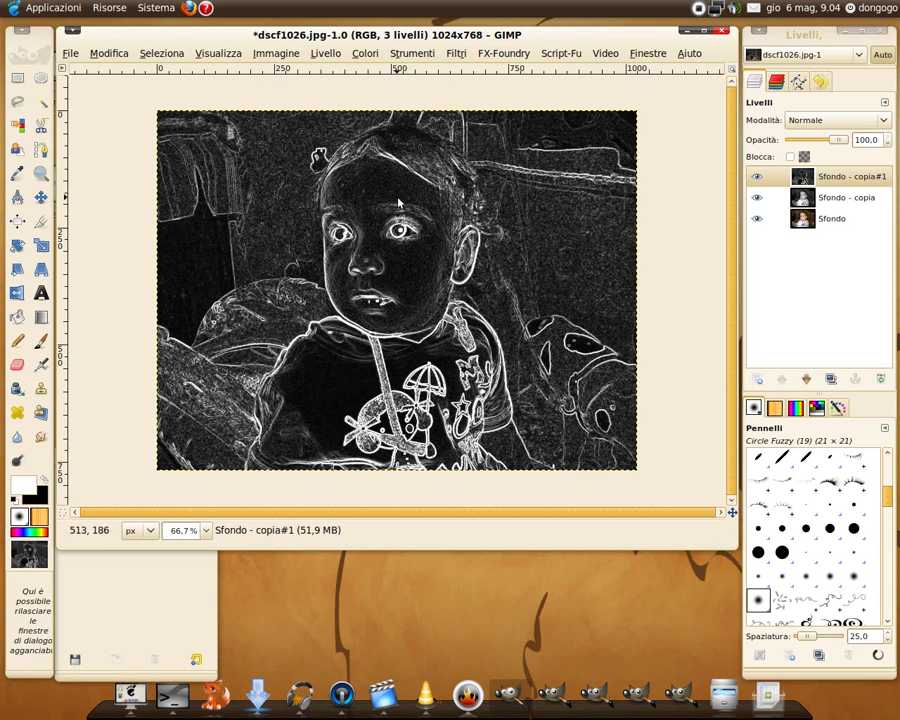
Run GREYCstoration on the edge layer with 3 iterations after previewing the face.
click(458, 54)
mouse_move(498, 159)
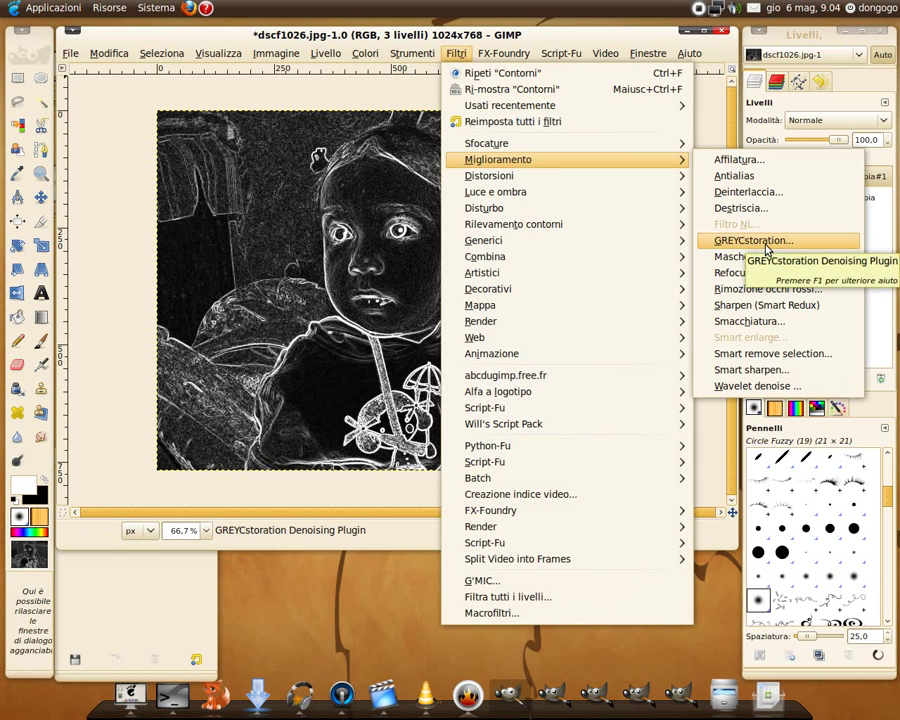
click(755, 241)
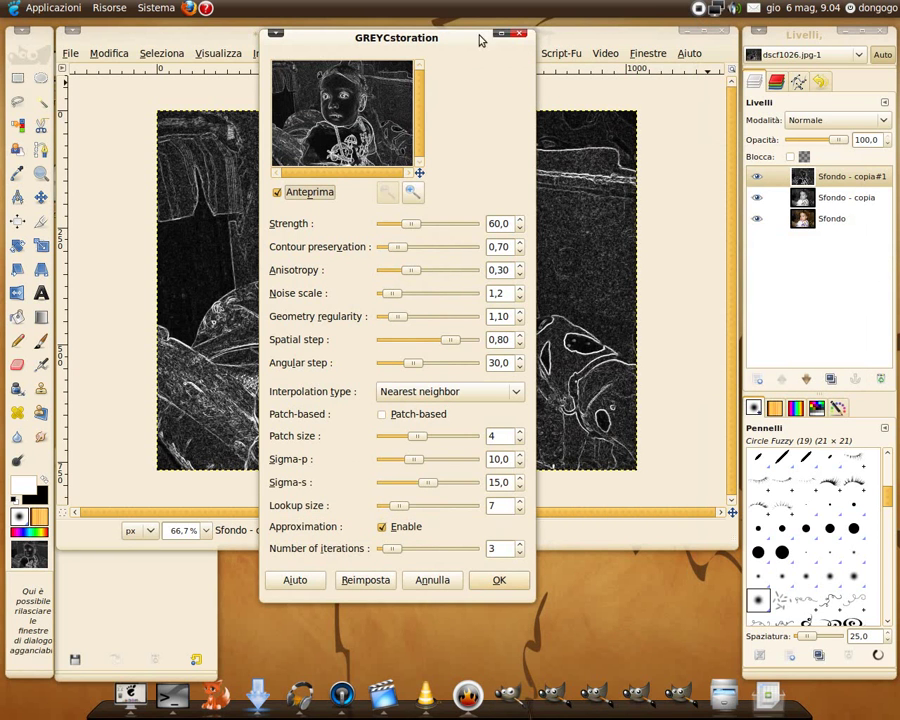
click(413, 193)
click(413, 193)
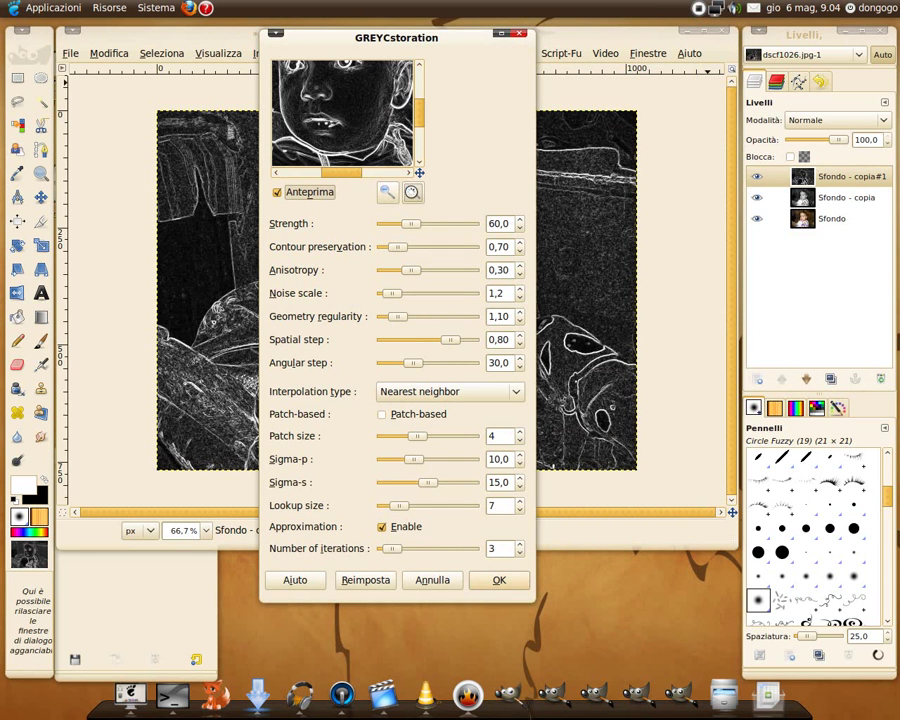
drag(418, 119, 418, 111)
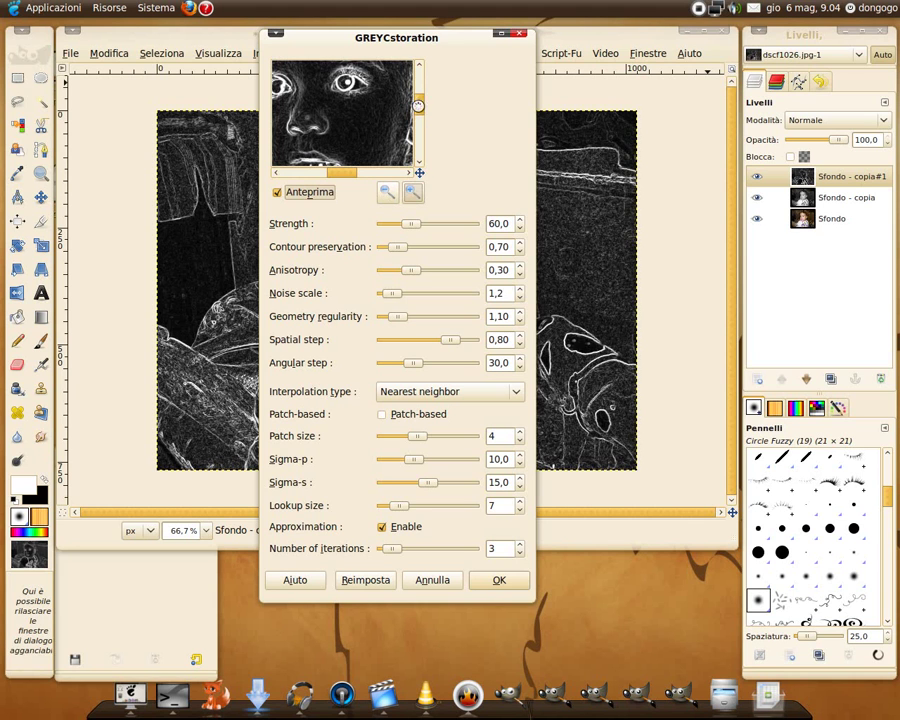
scroll(498, 296, down, 6)
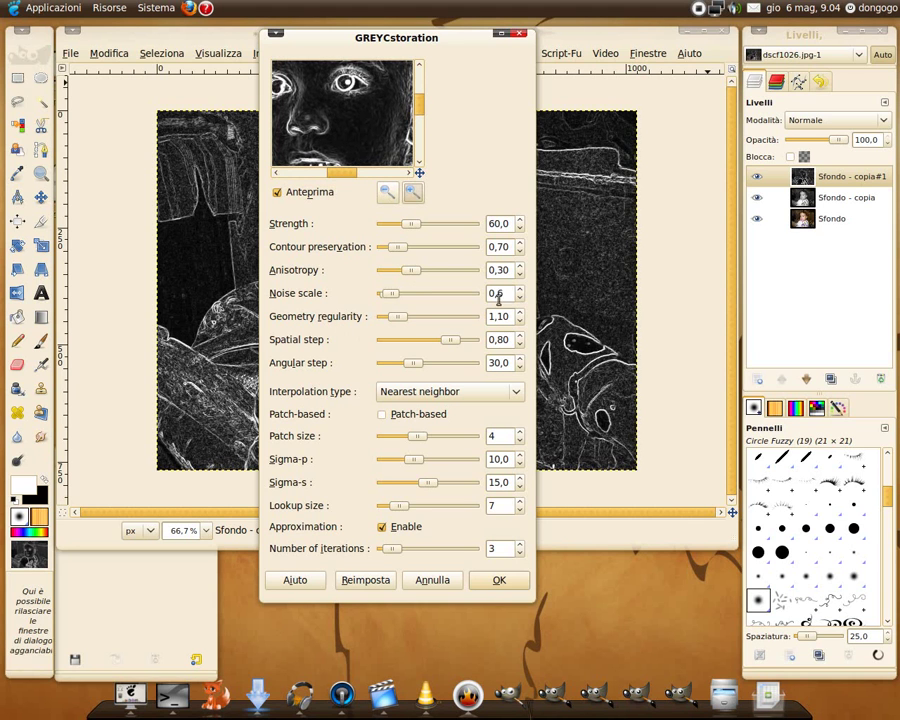
scroll(396, 295, up, 2)
scroll(396, 295, up, 4)
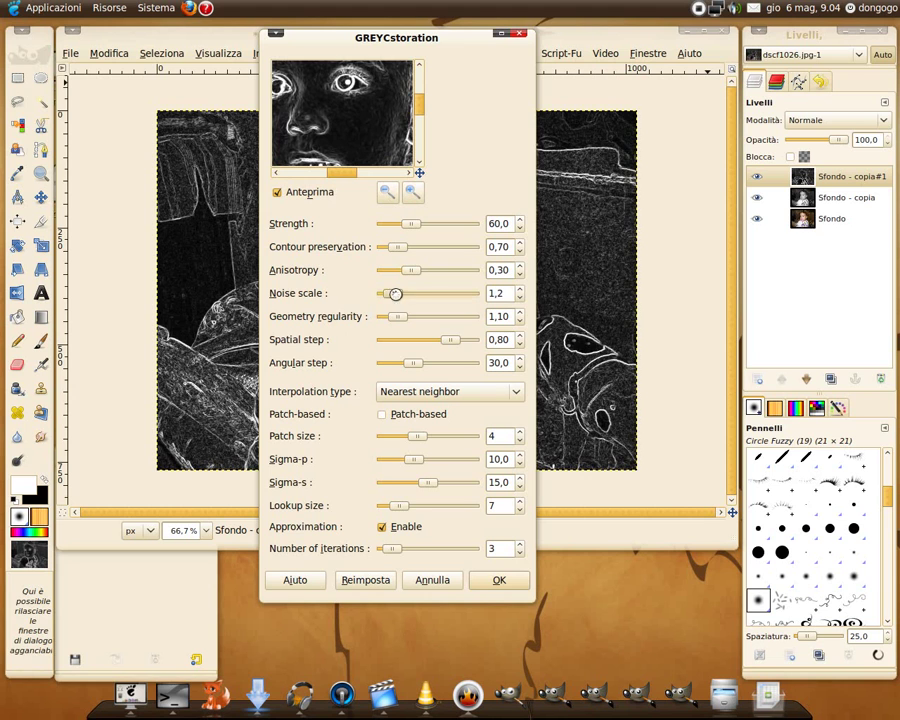
scroll(421, 113, down, 2)
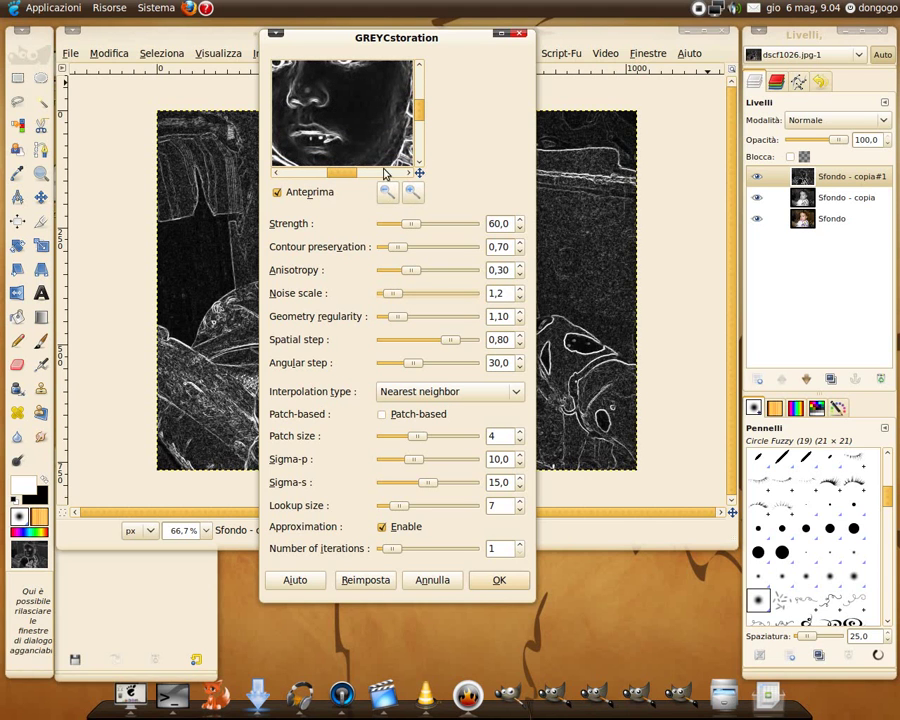
click(277, 194)
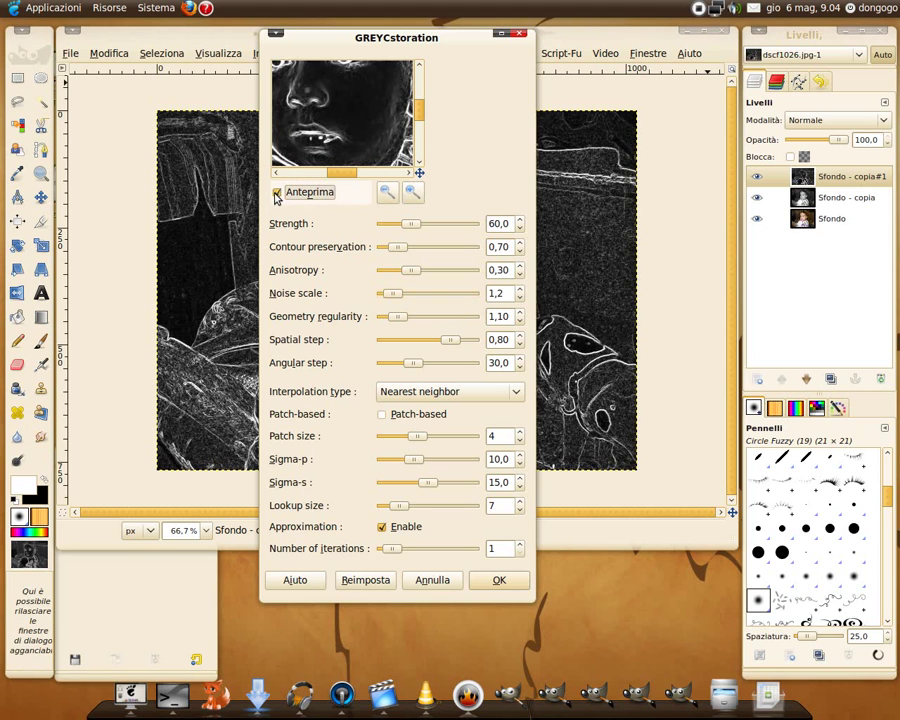
key(space)
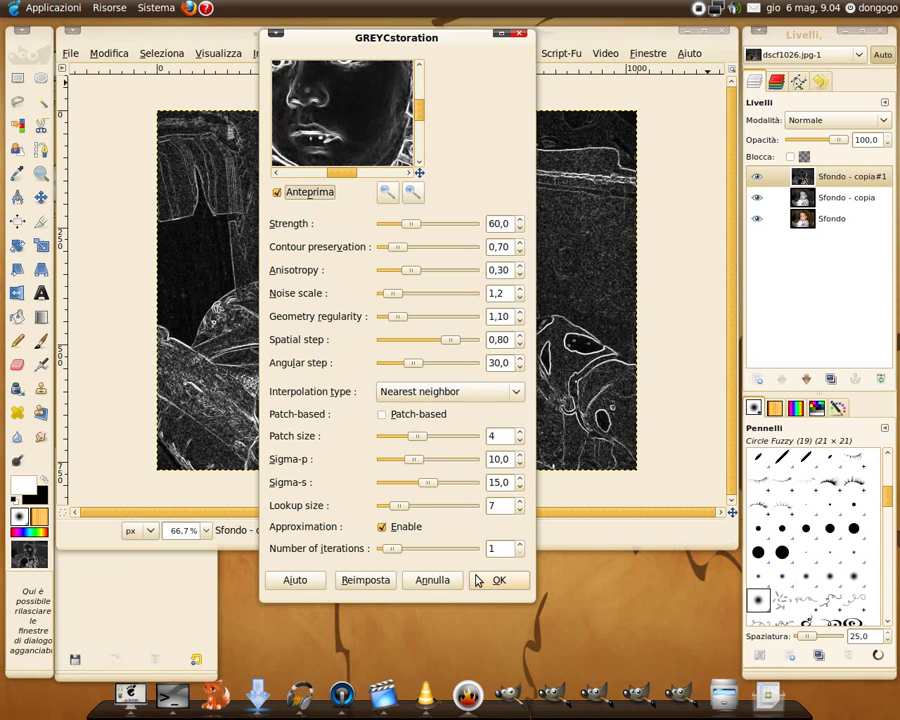
click(519, 545)
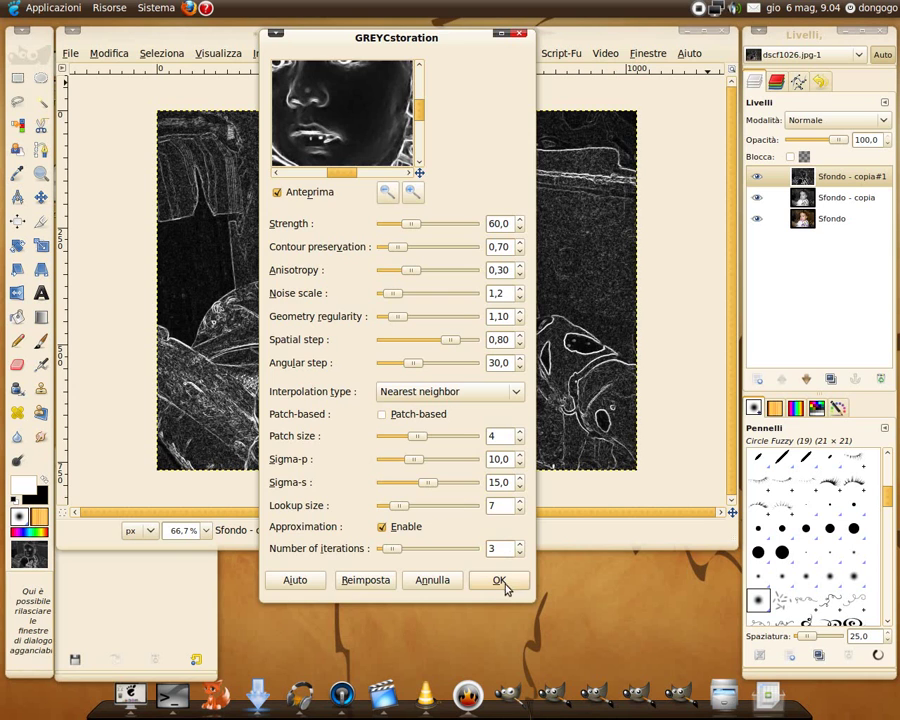
click(507, 582)
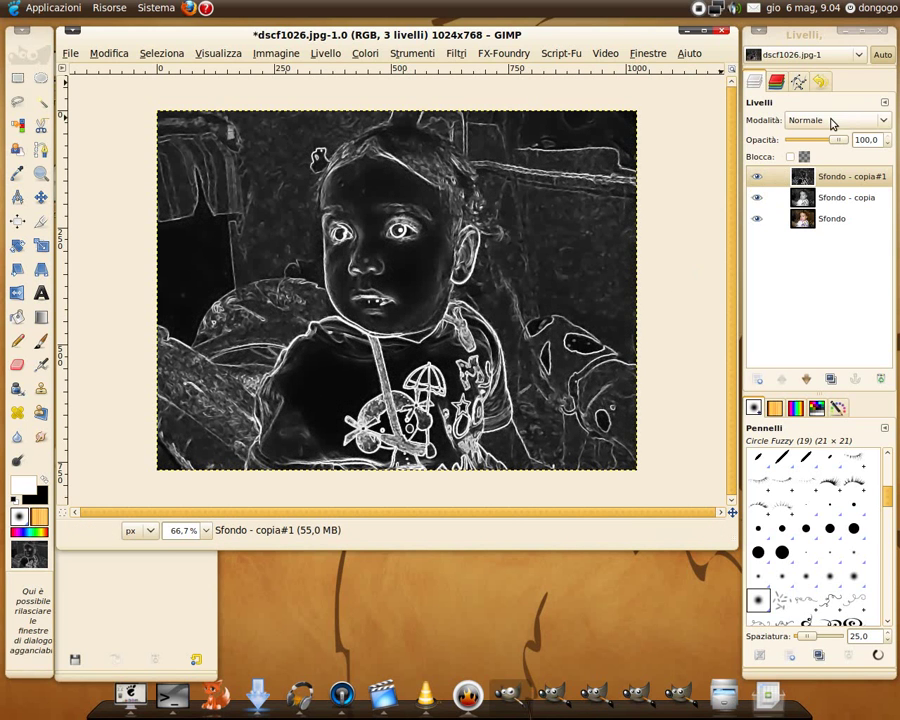
Set the top layer's blend mode to Scherma and invert its colours.
click(831, 122)
click(830, 247)
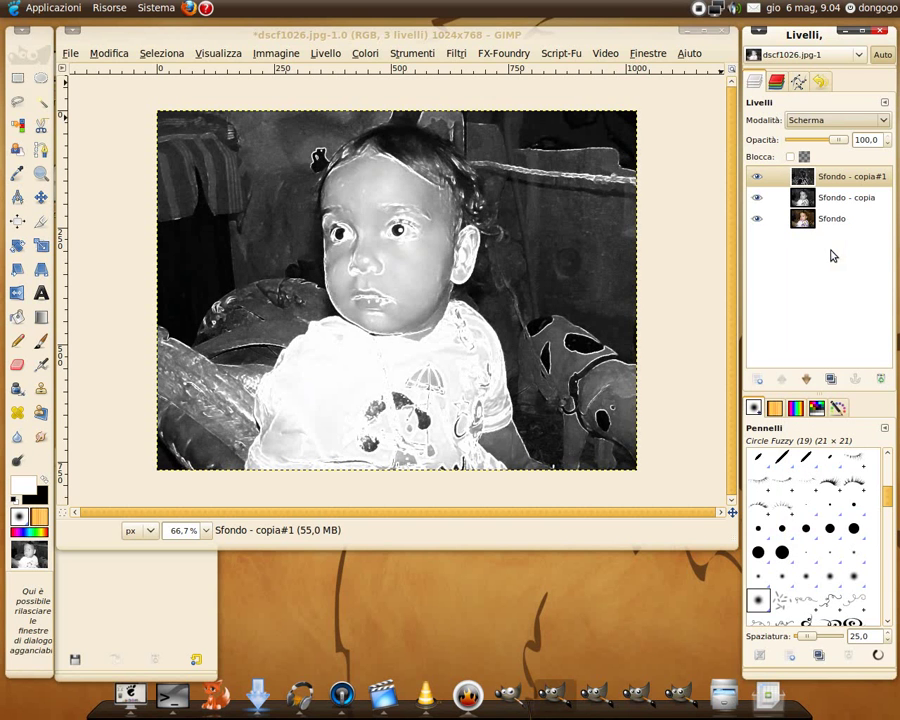
click(365, 54)
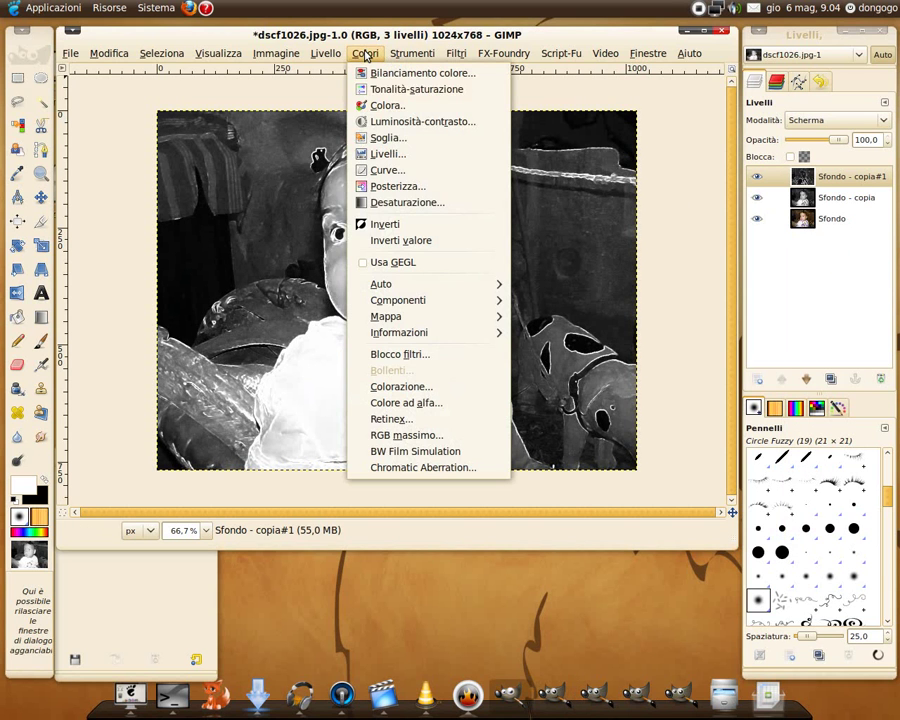
click(395, 225)
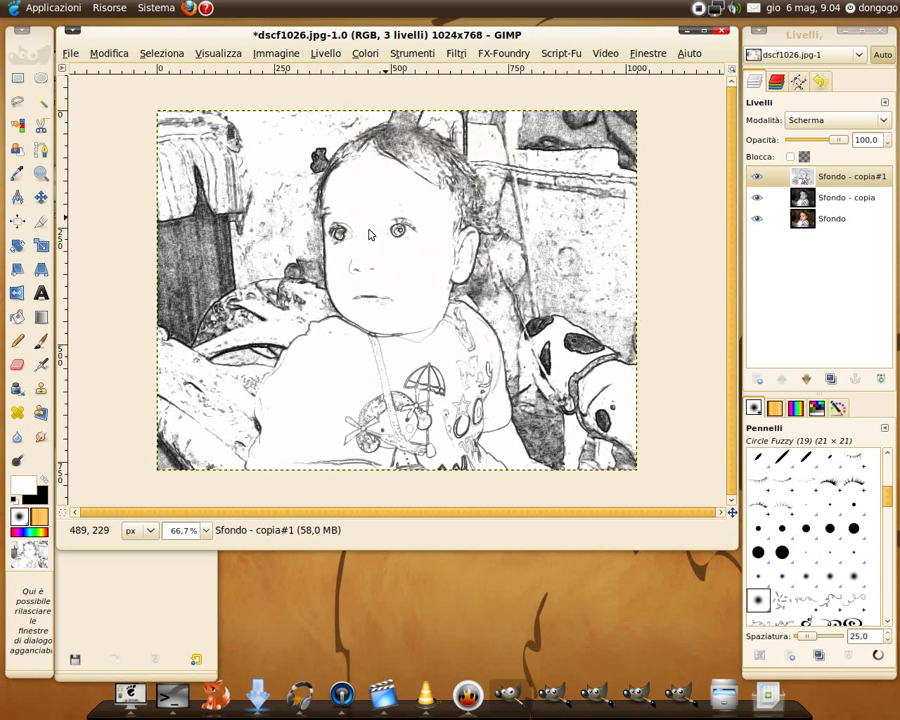
click(362, 55)
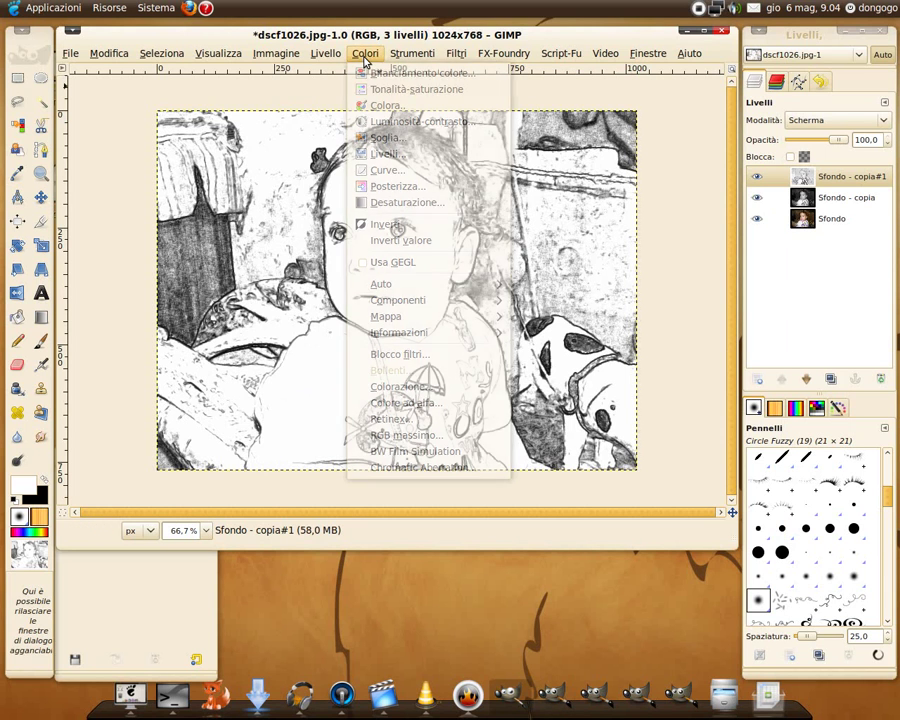
Apply Levels to the top layer with black input 98 and white input 249.
click(386, 157)
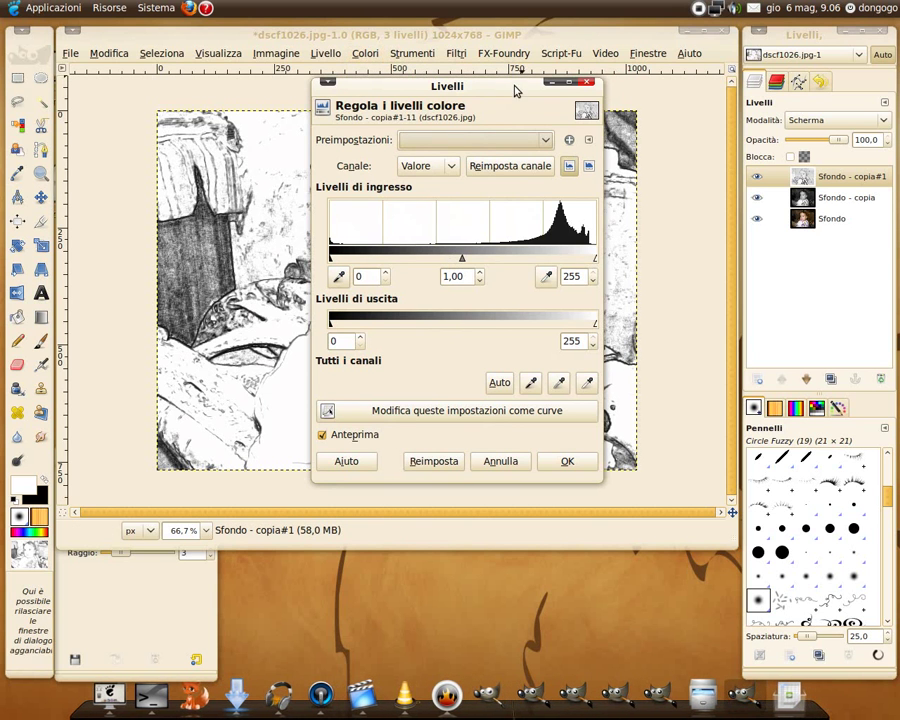
drag(516, 88, 481, 112)
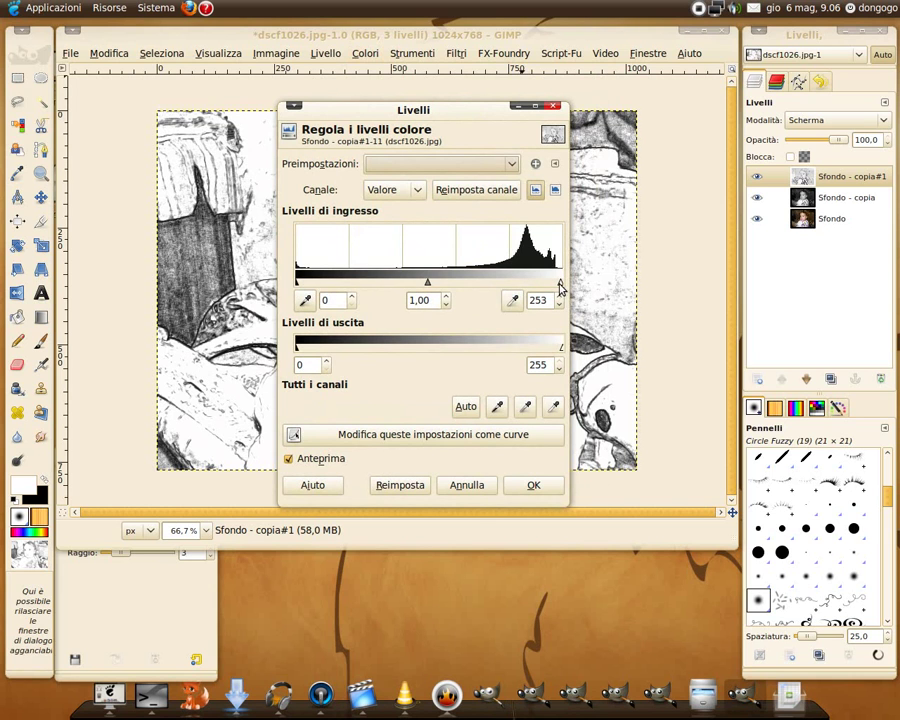
drag(561, 289, 556, 289)
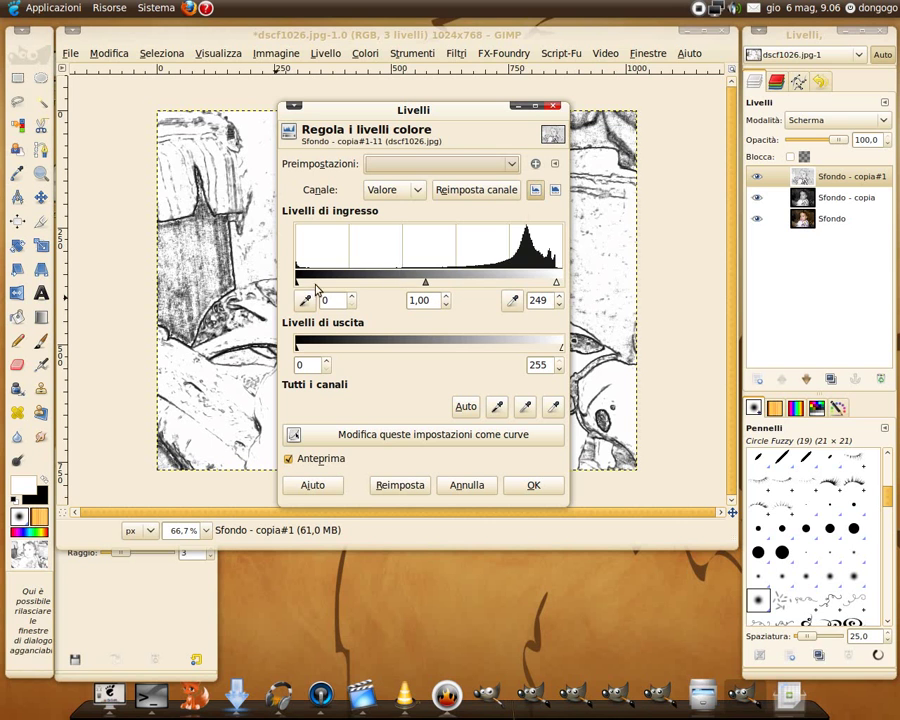
drag(297, 283, 402, 285)
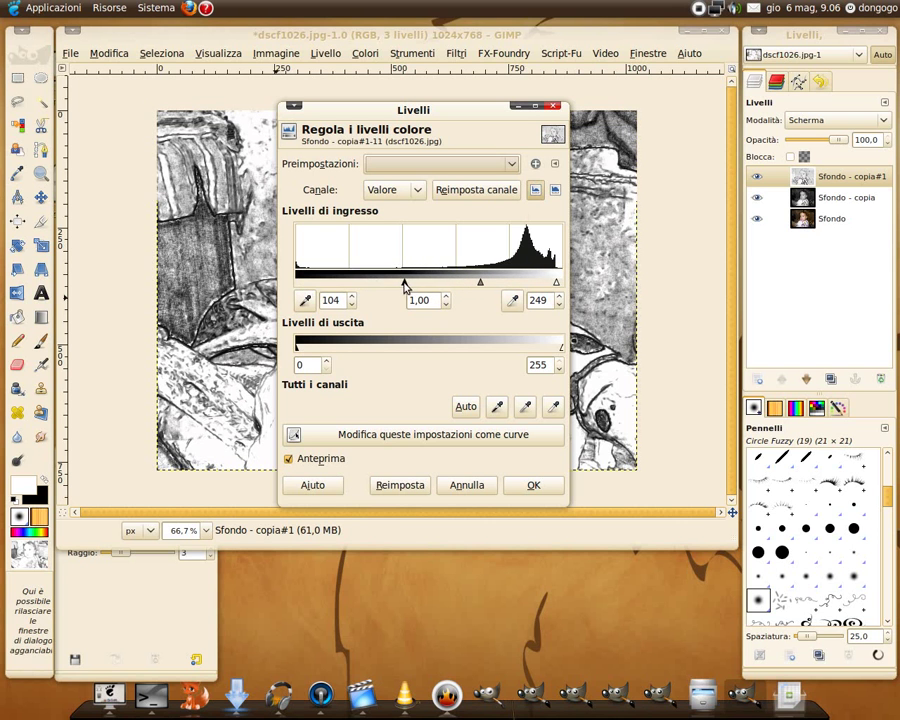
mouse_move(430, 112)
mouse_down()
mouse_move(625, 77)
mouse_move(444, 44)
mouse_up()
drag(465, 228, 462, 228)
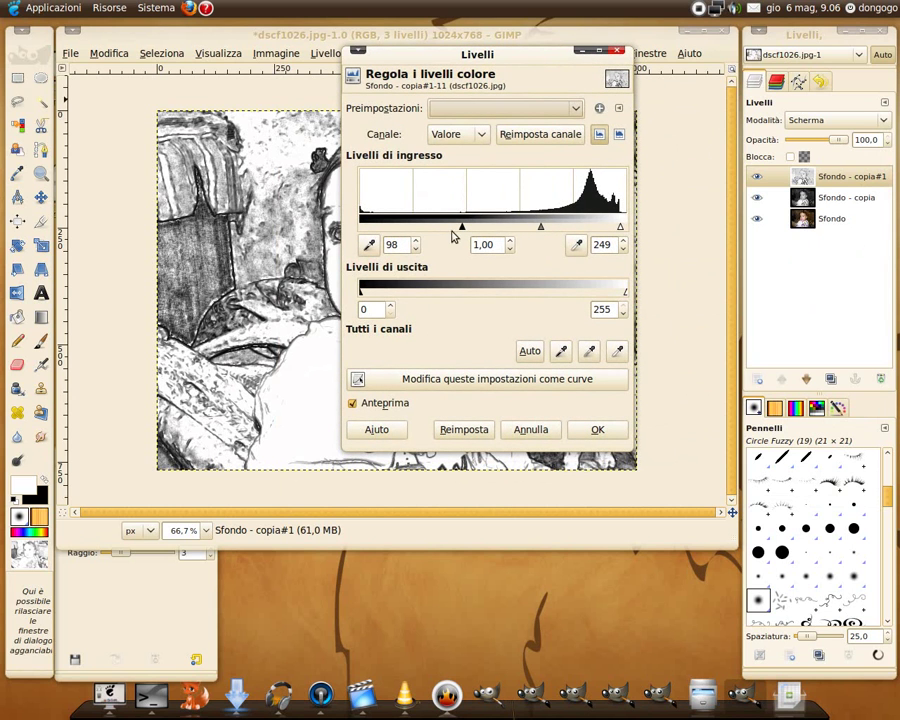
click(588, 429)
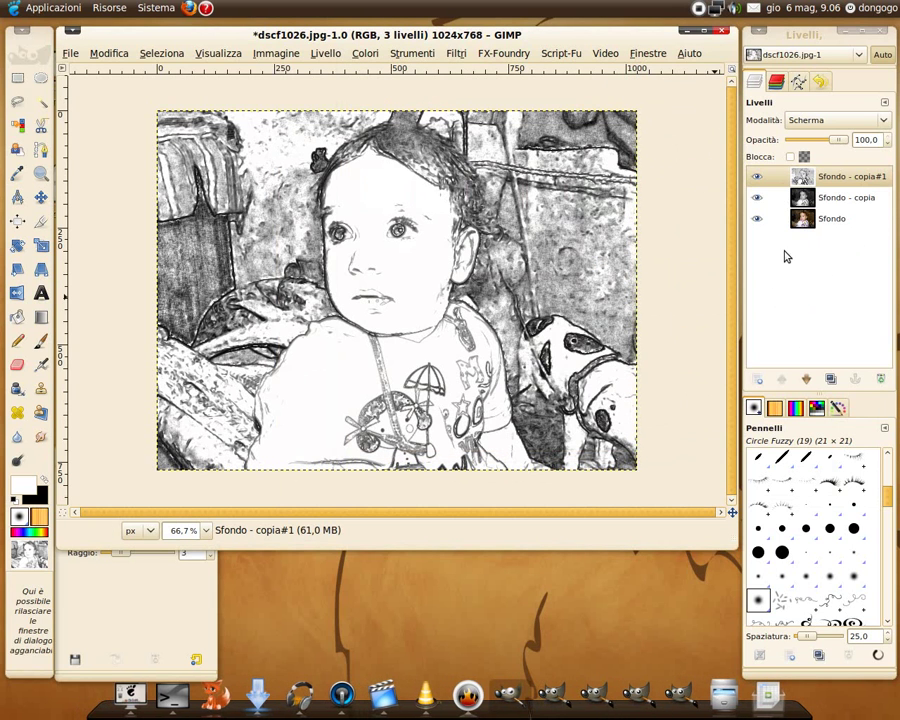
Duplicate the original Sfondo photo layer and raise the copy to the top.
click(757, 198)
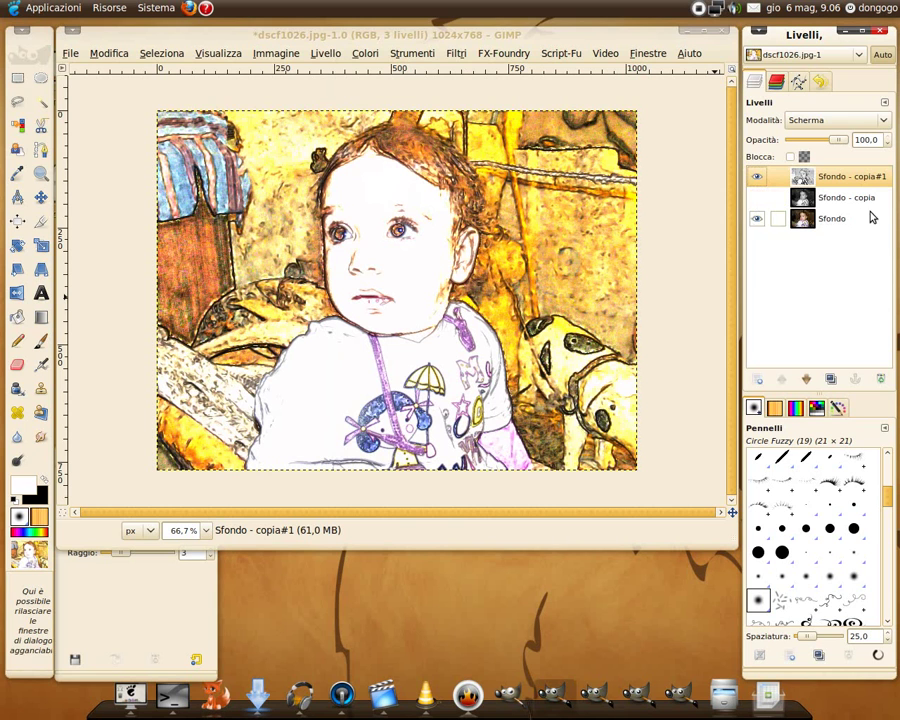
click(757, 198)
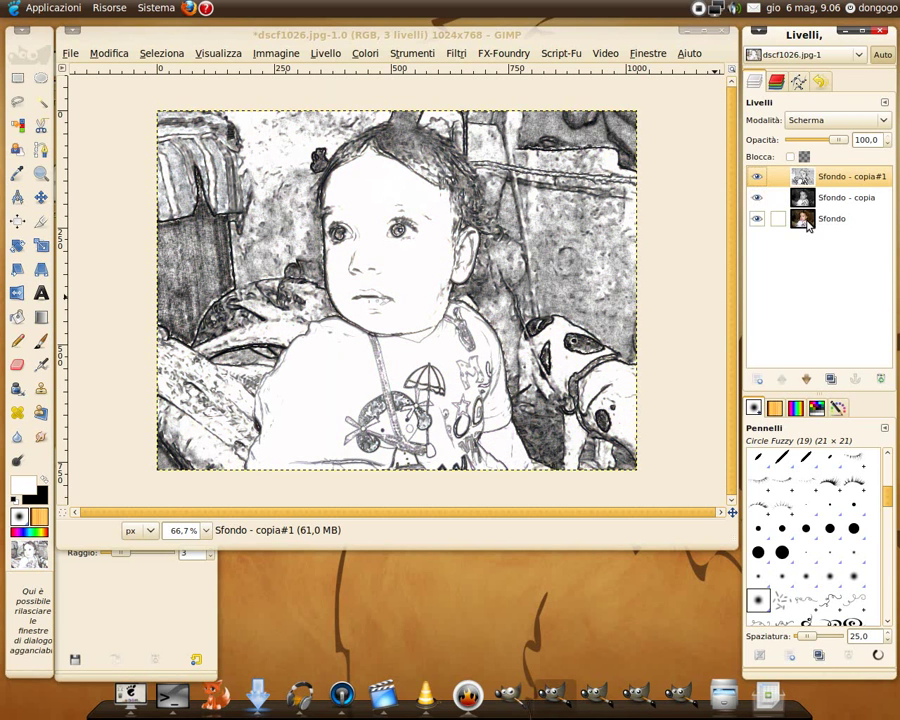
click(806, 222)
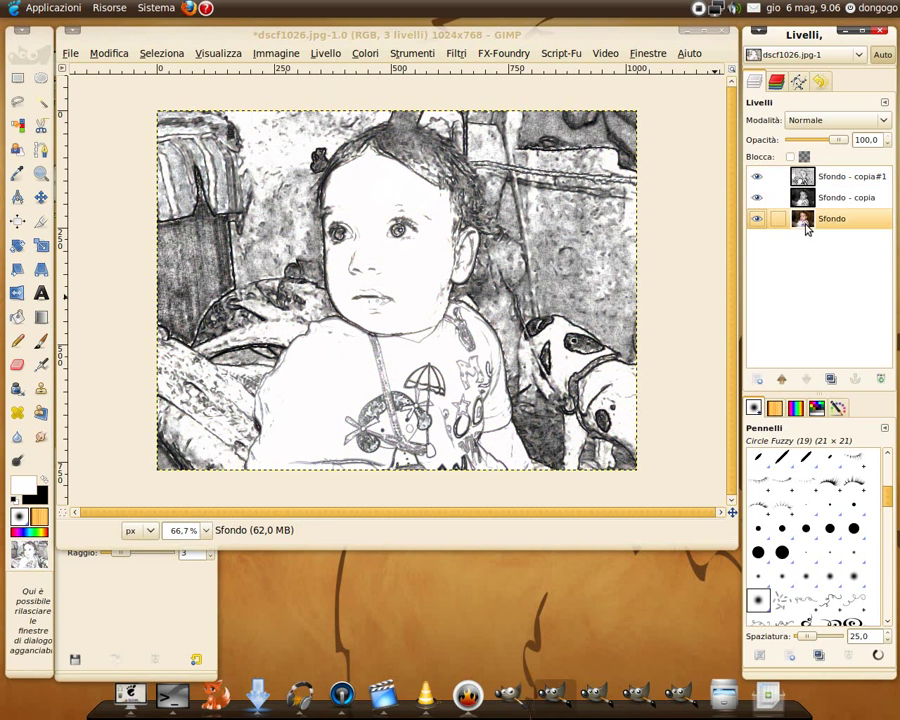
click(831, 379)
click(782, 379)
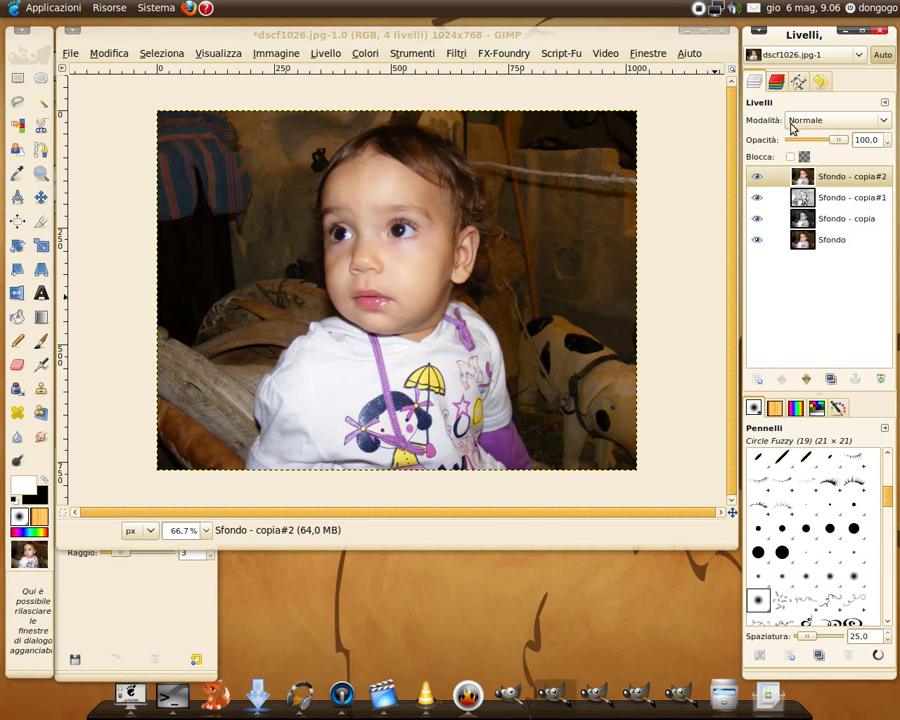
Set the top photo copy to Colore blend mode and toggle it to compare.
click(792, 124)
click(820, 503)
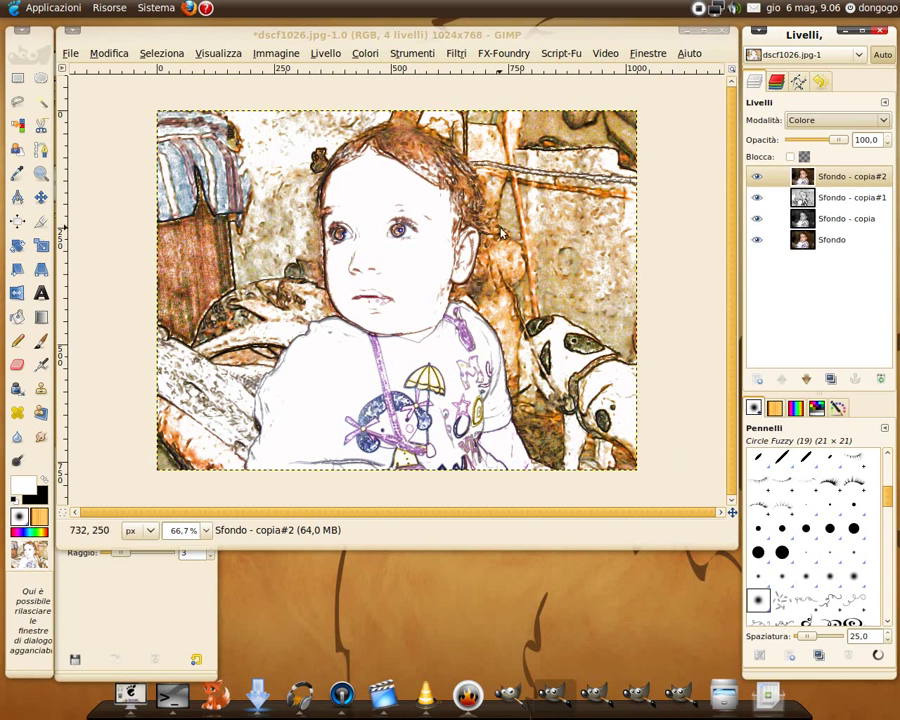
click(757, 177)
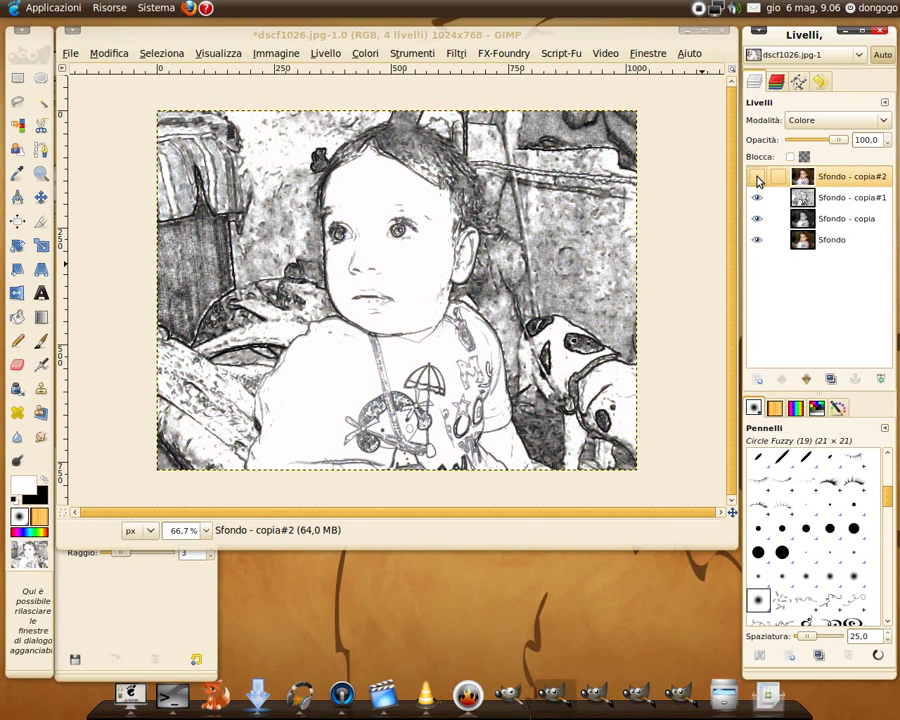
click(757, 177)
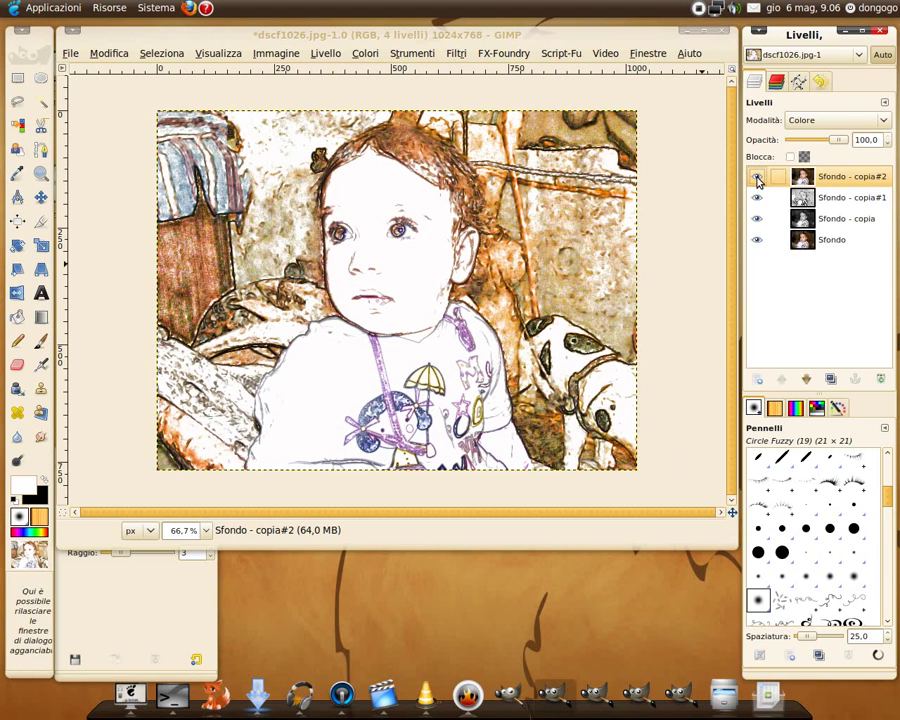